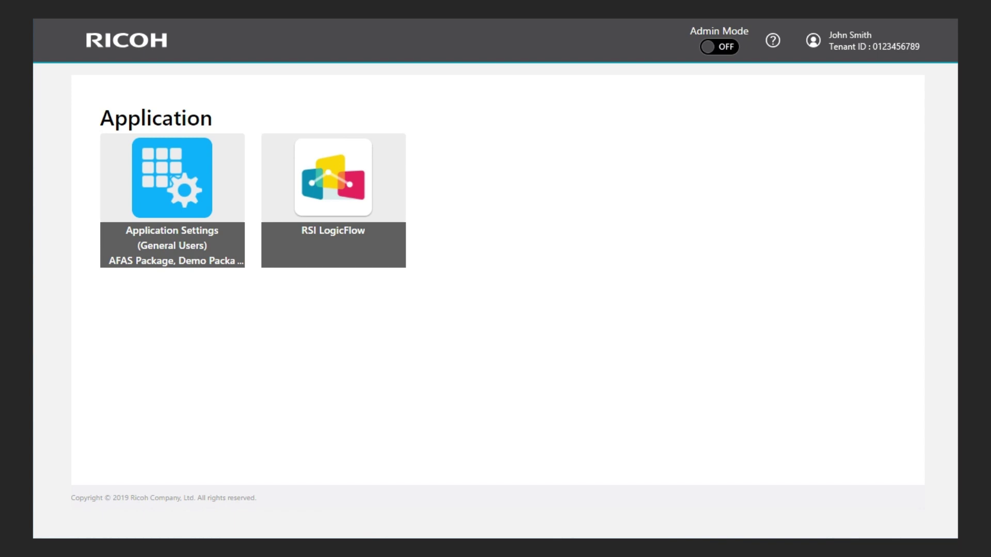
Step: Turn on Admin Mode and start adding an RSI LogicFlow application from the administrator settings
left_click(728, 47)
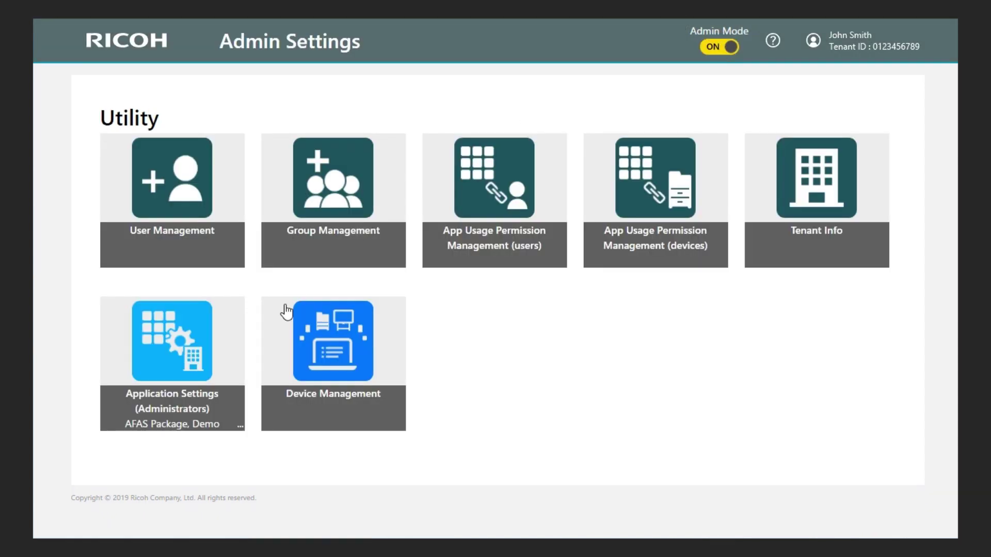
left_click(159, 361)
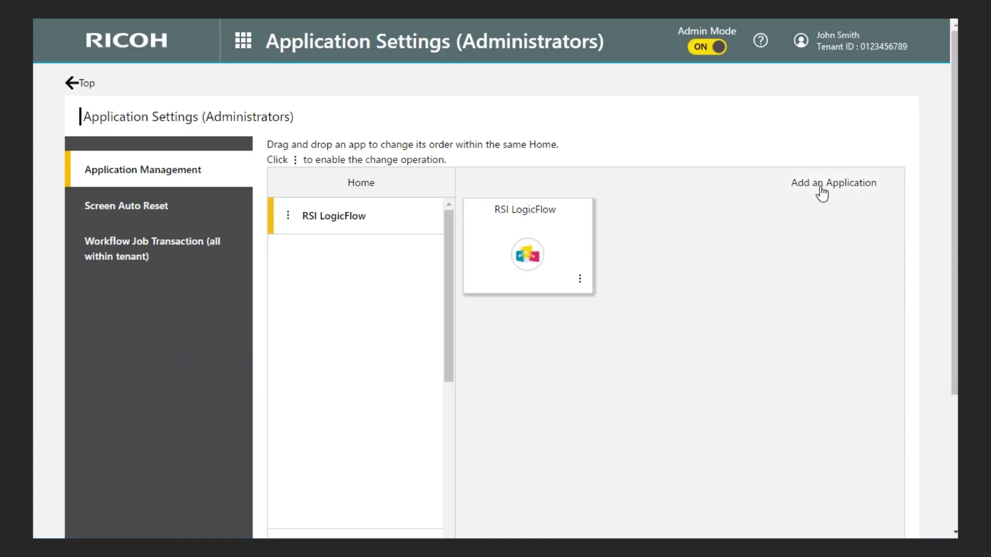
left_click(820, 185)
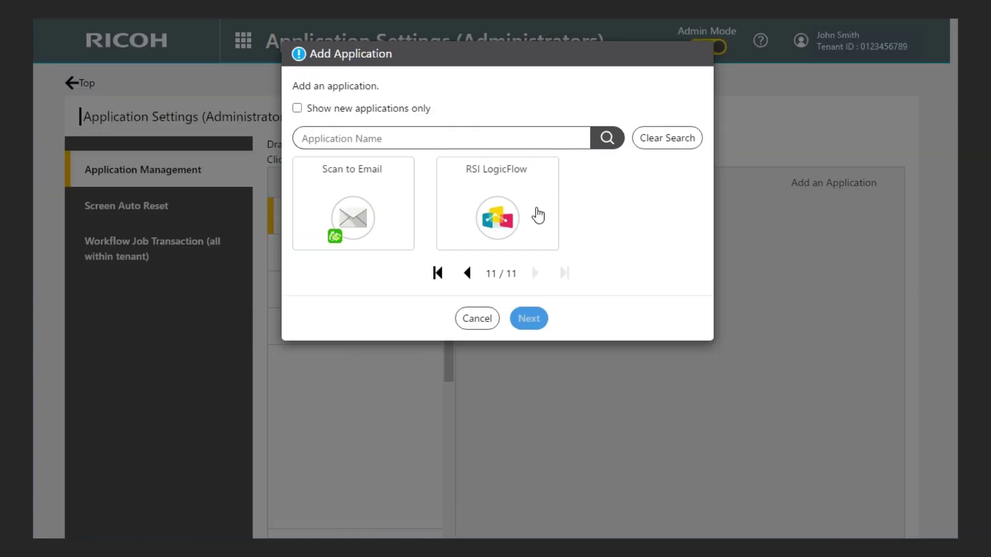
left_click(517, 218)
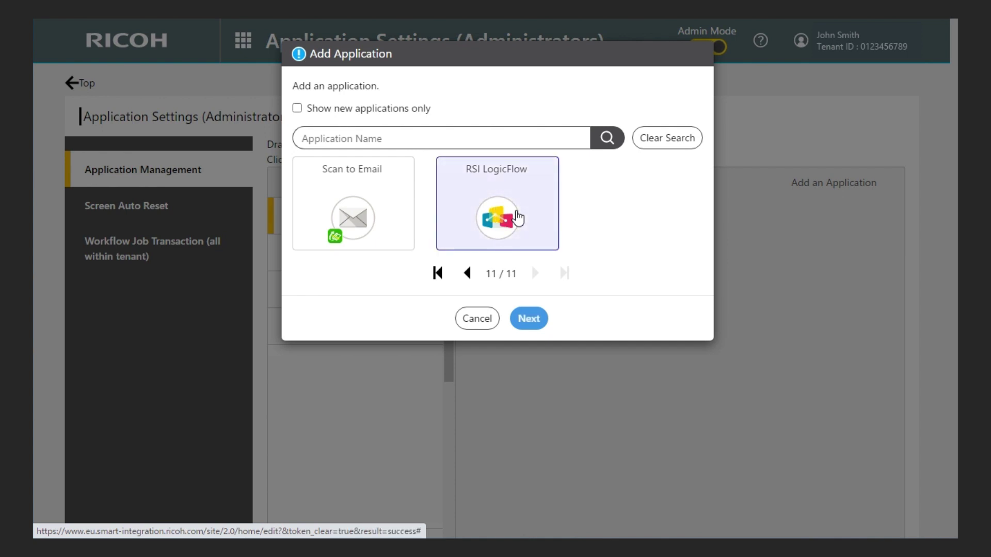
left_click(529, 322)
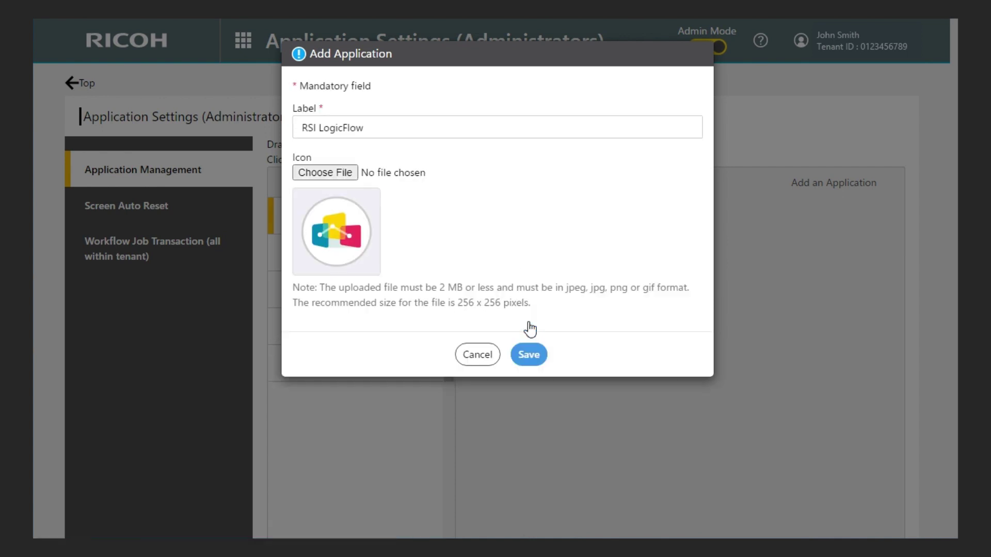
Step: Change the new application's label to 'Scan Invoice'
left_click_drag(376, 128, 230, 135)
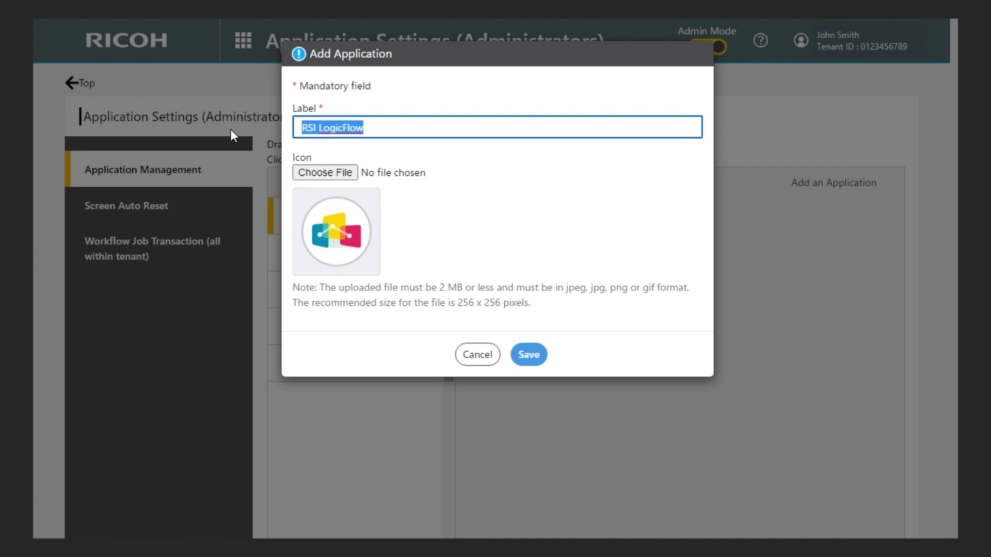
type("Scan In")
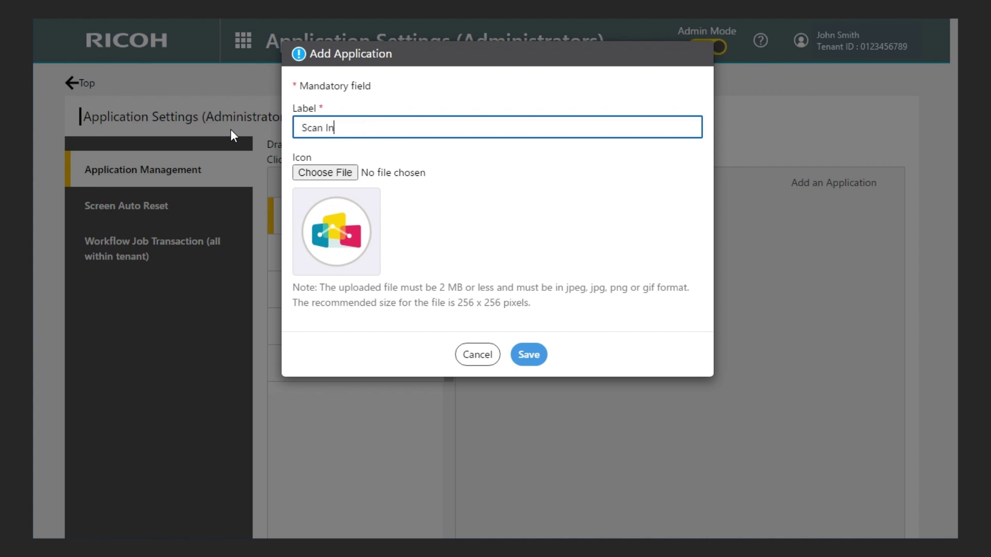
type("voice")
left_click(444, 196)
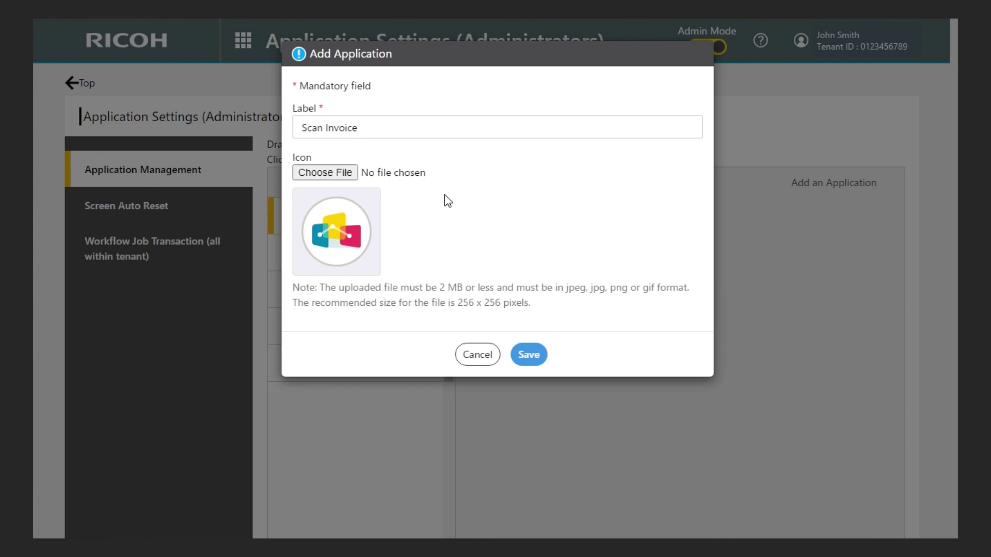
Step: Save the Scan Invoice app and open its workflow in the RSI LogicFlow editor
left_click(526, 360)
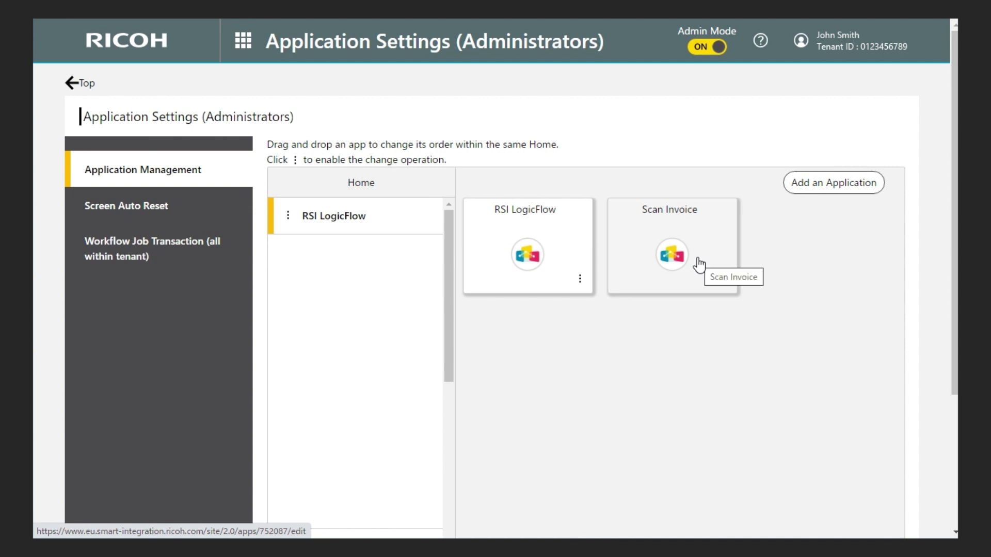
left_click(699, 265)
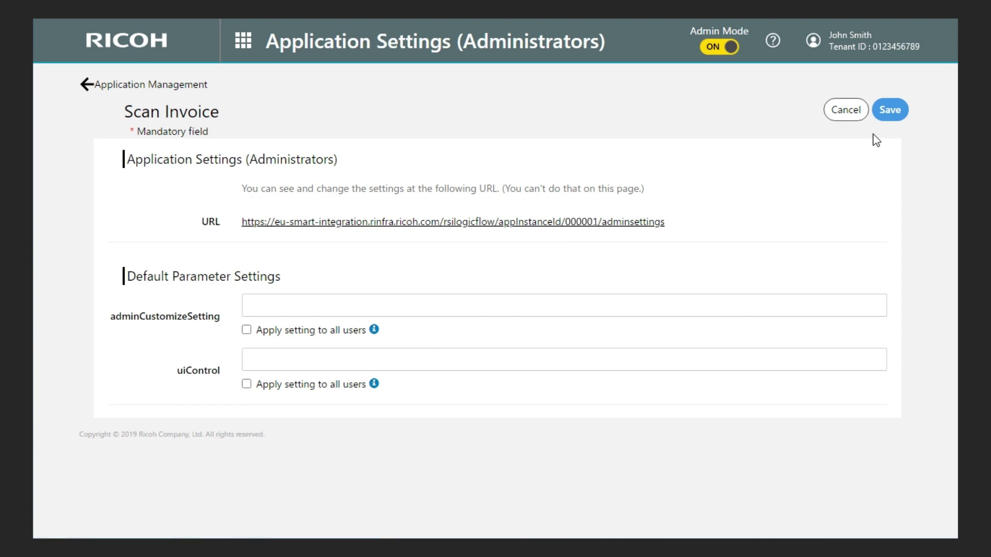
left_click(593, 223)
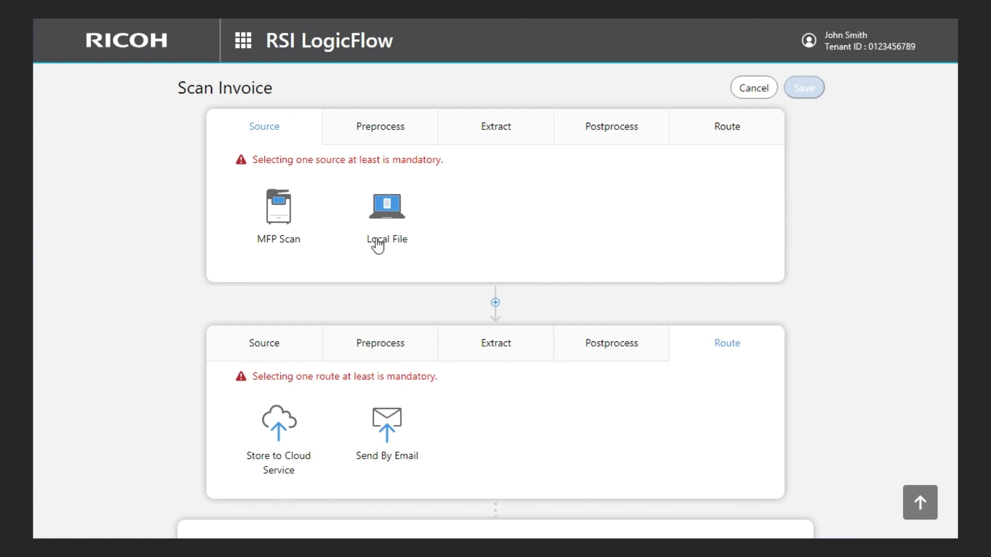
Step: Browse the Preprocess, Extract, Postprocess and Route options for the Scan Invoice workflow
left_click(413, 143)
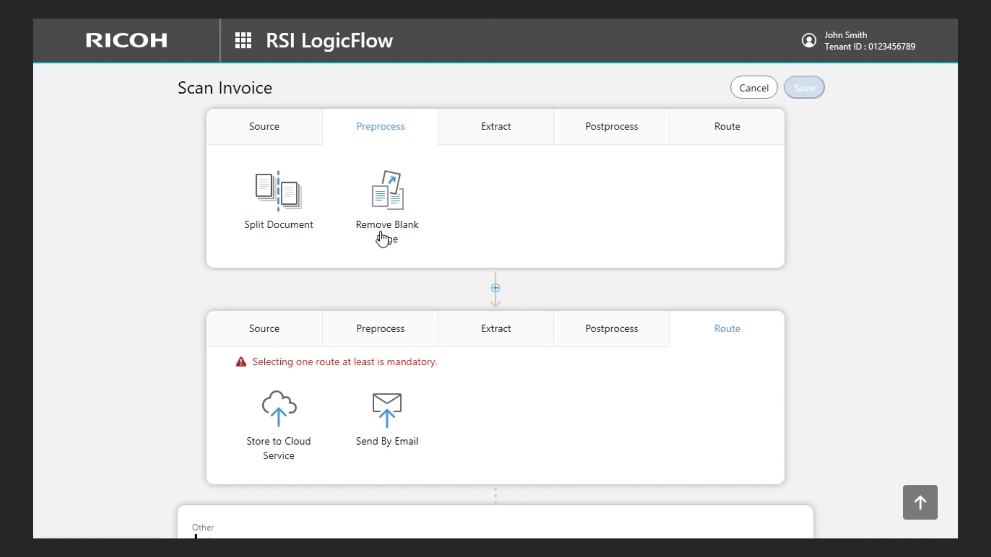
left_click(531, 134)
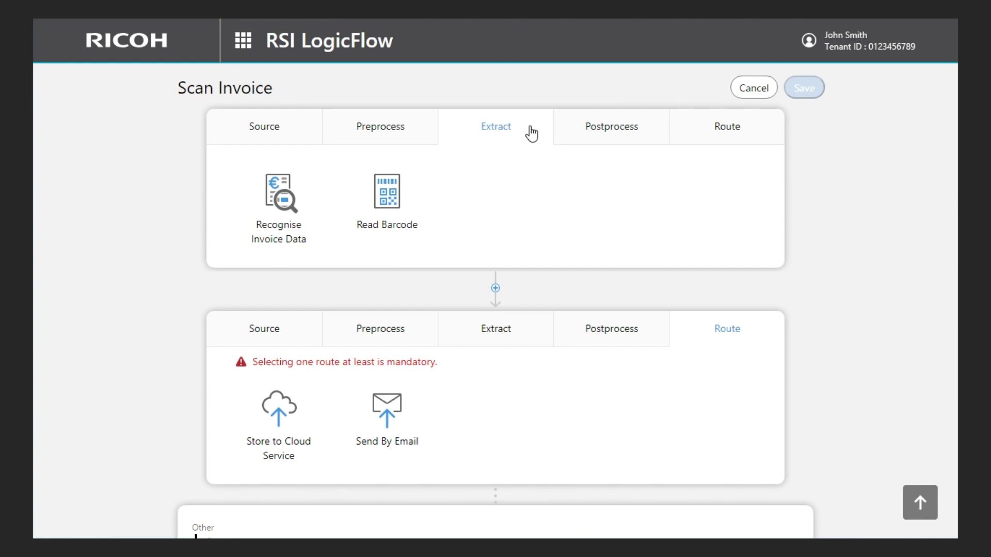
left_click(653, 134)
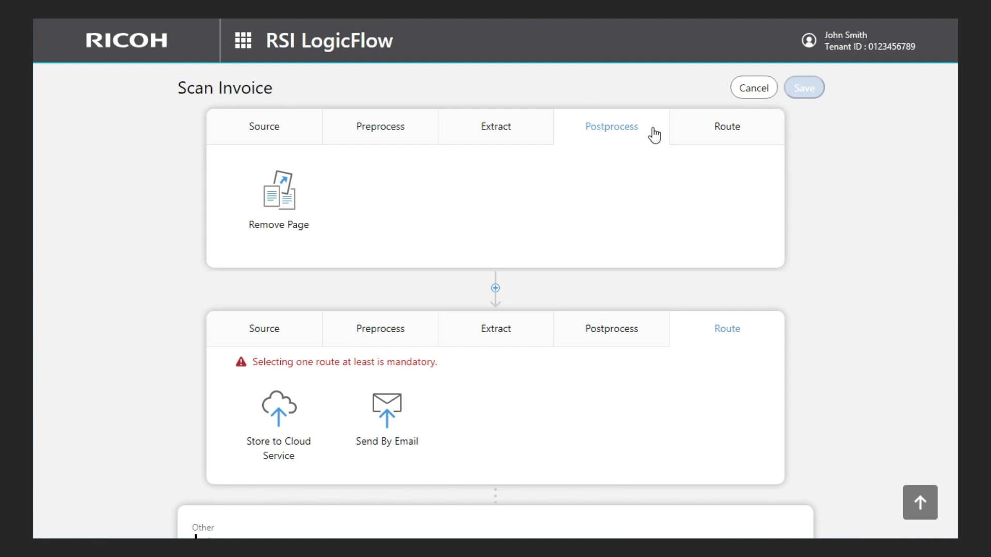
left_click(757, 136)
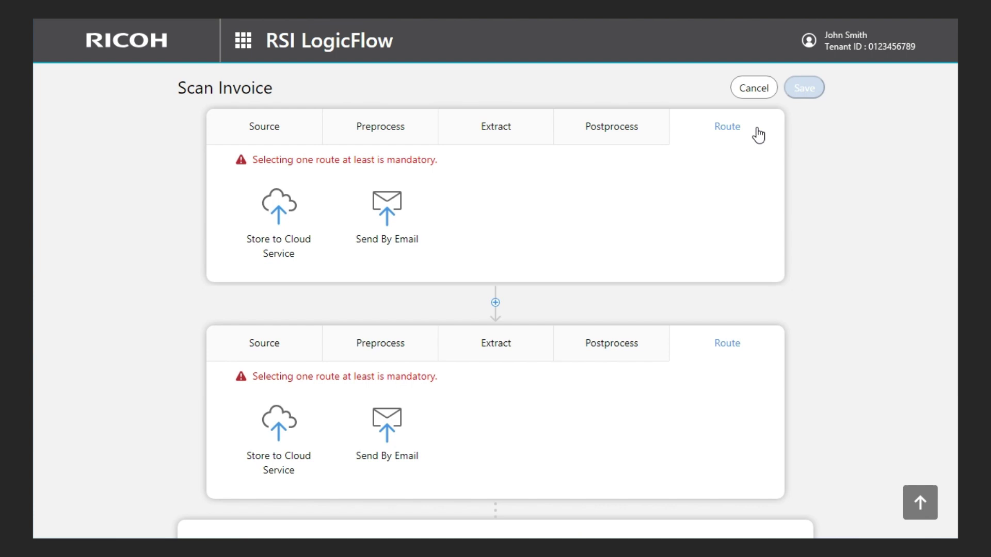
Step: Use MFP Scan as the workflow's source and Send By Email as its route
left_click(283, 129)
left_click(285, 214)
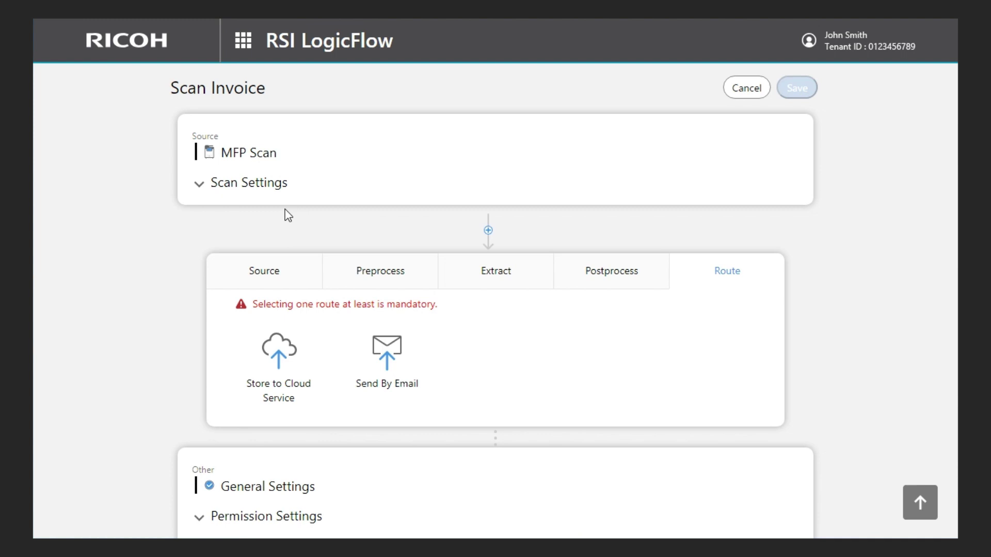
left_click(391, 355)
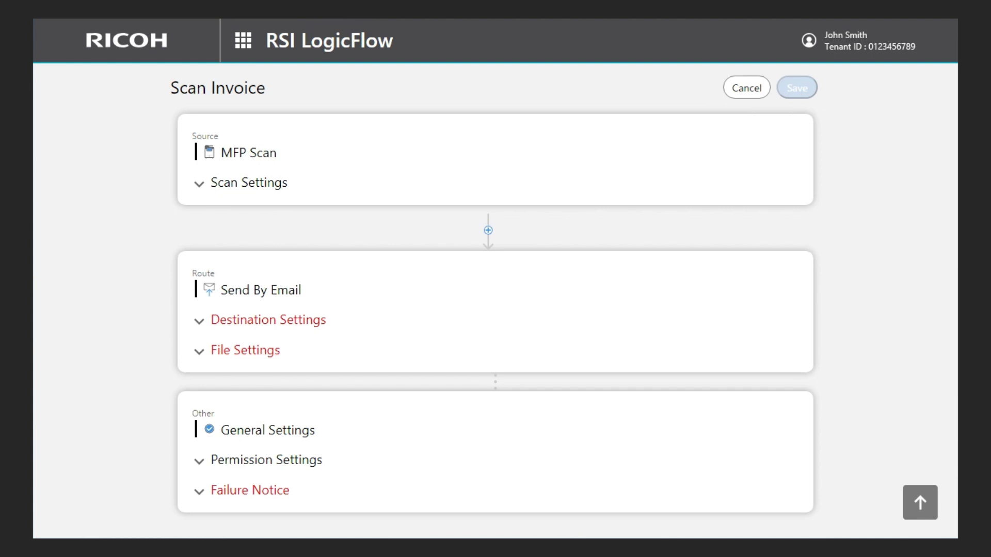
Step: Set Original Sides to 2 Sided (Open to Right/Left) in the MFP Scan settings
mouse_move(261, 166)
left_click(246, 186)
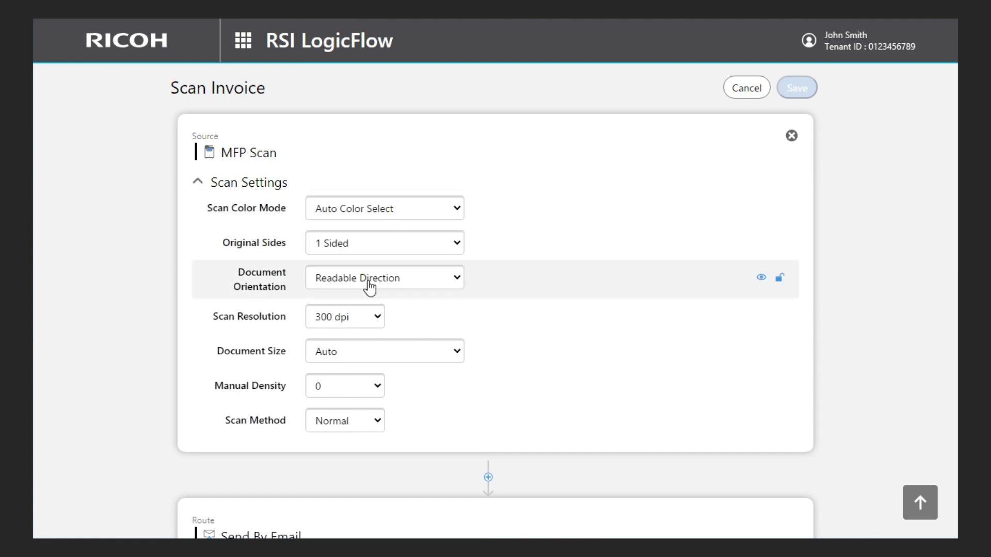
left_click(368, 253)
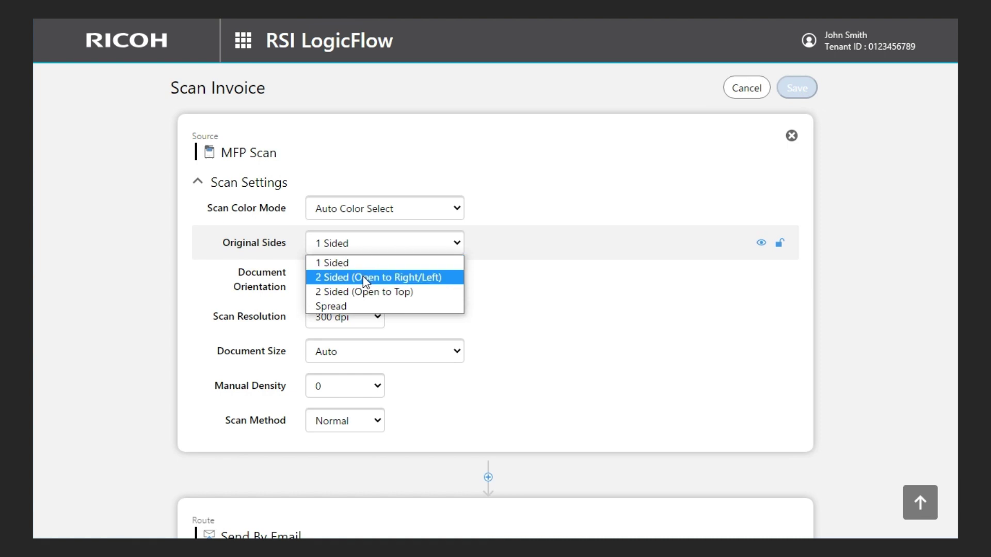
left_click(367, 269)
left_click(498, 236)
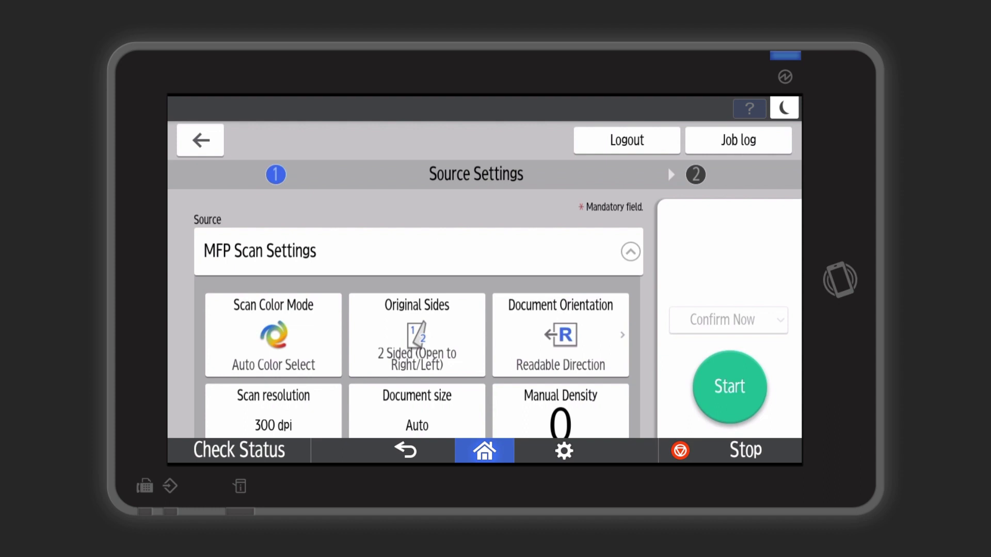
Step: Show the Original Sides choices on the MFP panel's Source Settings screen
left_click(434, 347)
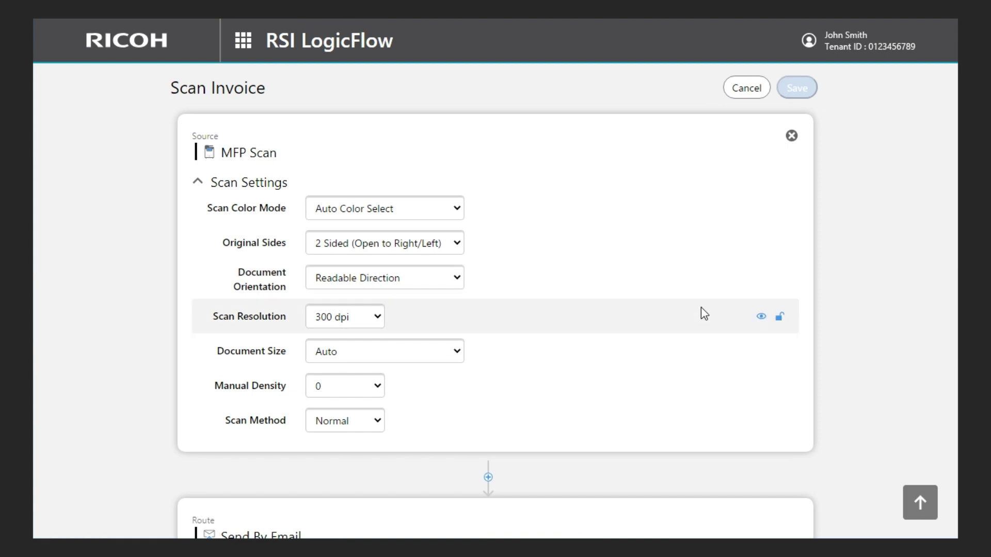
Step: Hide and lock Scan Resolution, and fix Document Size at A4 with its padlock
left_click(761, 318)
left_click(367, 361)
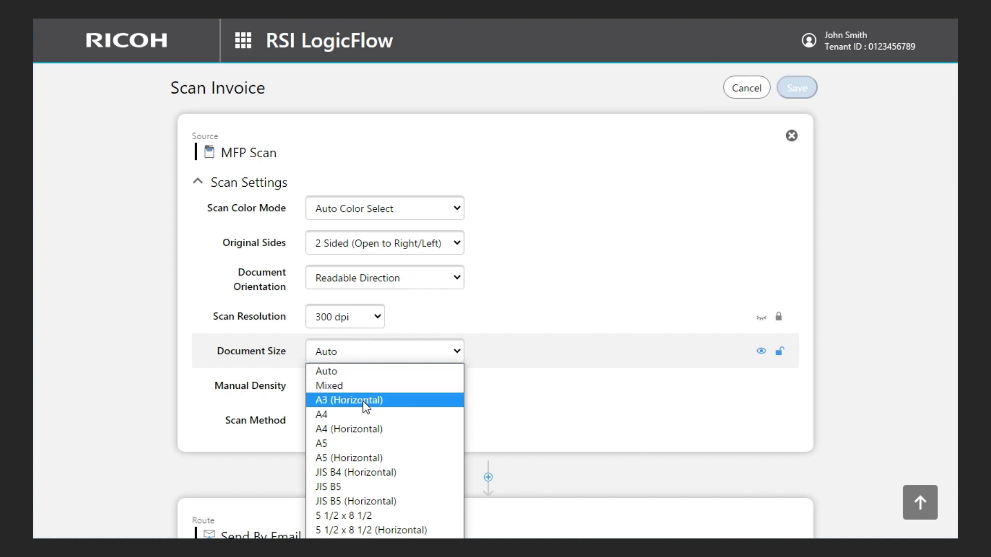
left_click(354, 416)
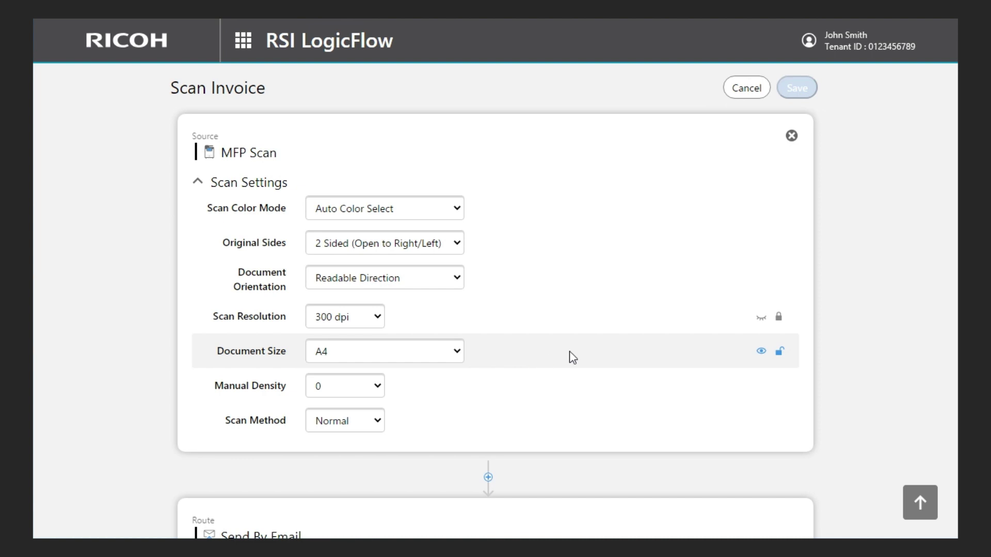
left_click(780, 353)
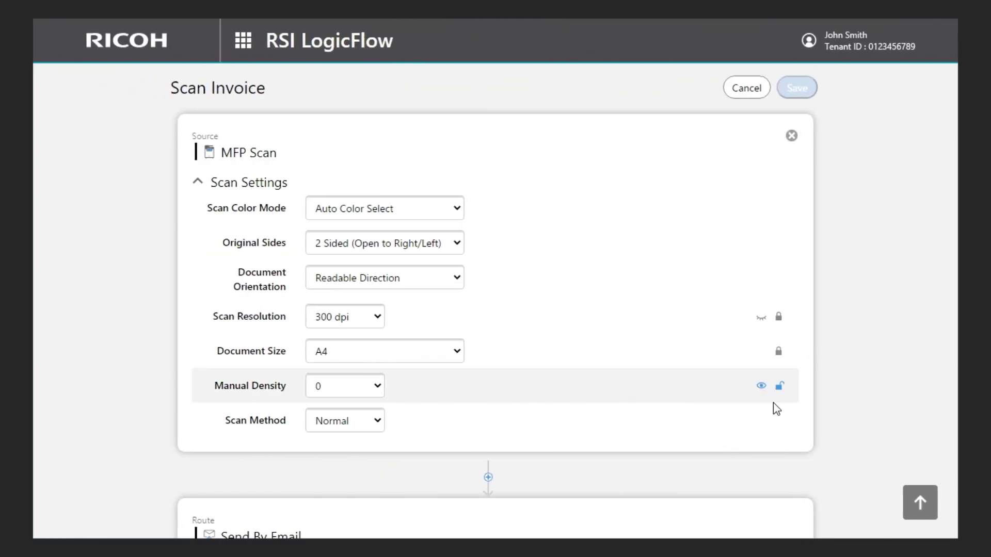
Step: Hide and lock Scan Method, Manual Density, Document Orientation and Scan Color Mode
left_click(761, 422)
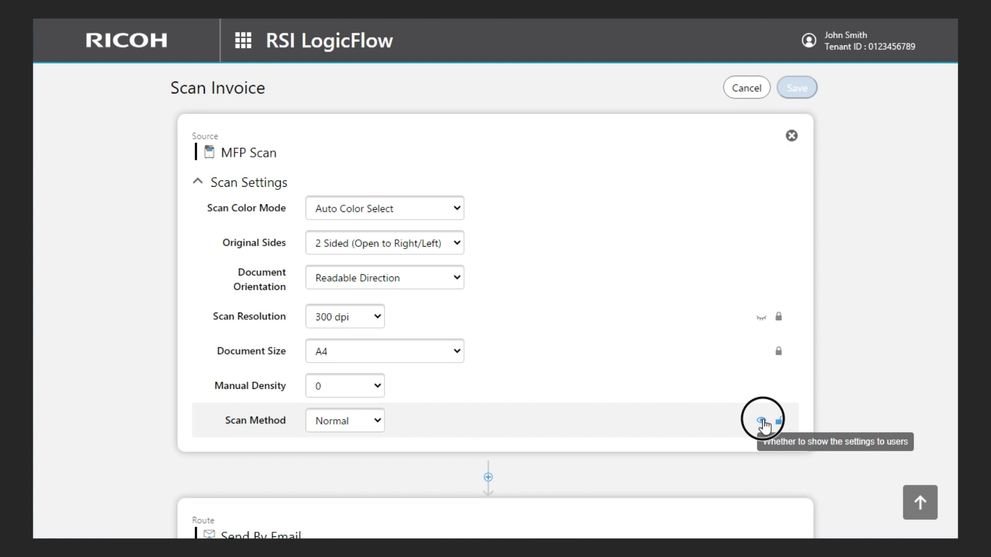
left_click(762, 387)
left_click(762, 279)
left_click(762, 210)
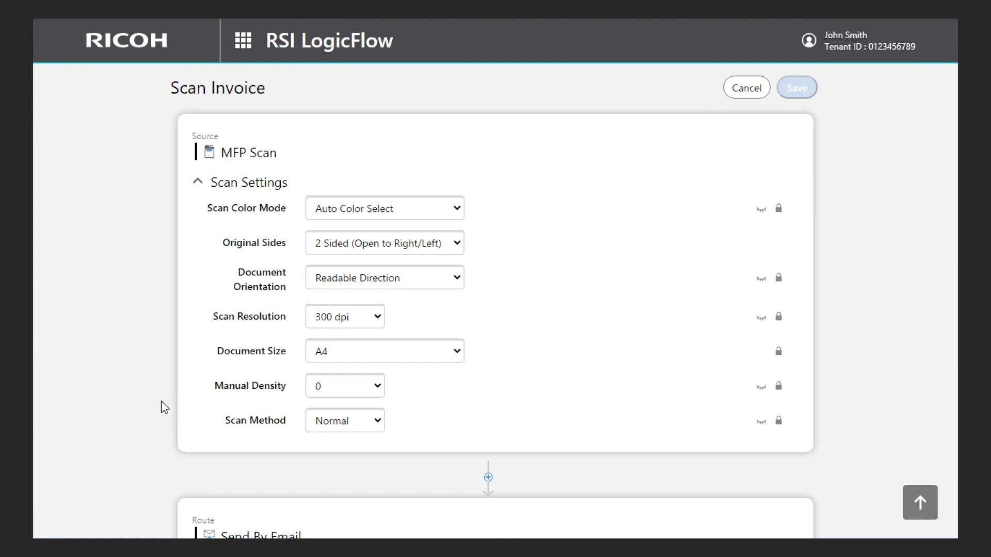
Step: Send failure notices to the administrator's email address with subject 'Invoice Scan - Error'
scroll(164, 408, "down", 5)
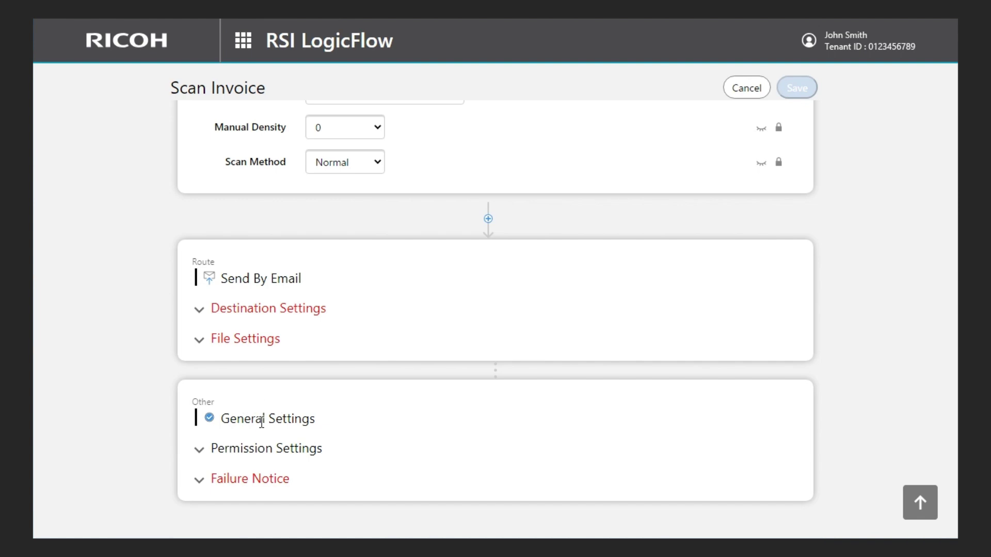
left_click(253, 484)
scroll(253, 488, "down", 2)
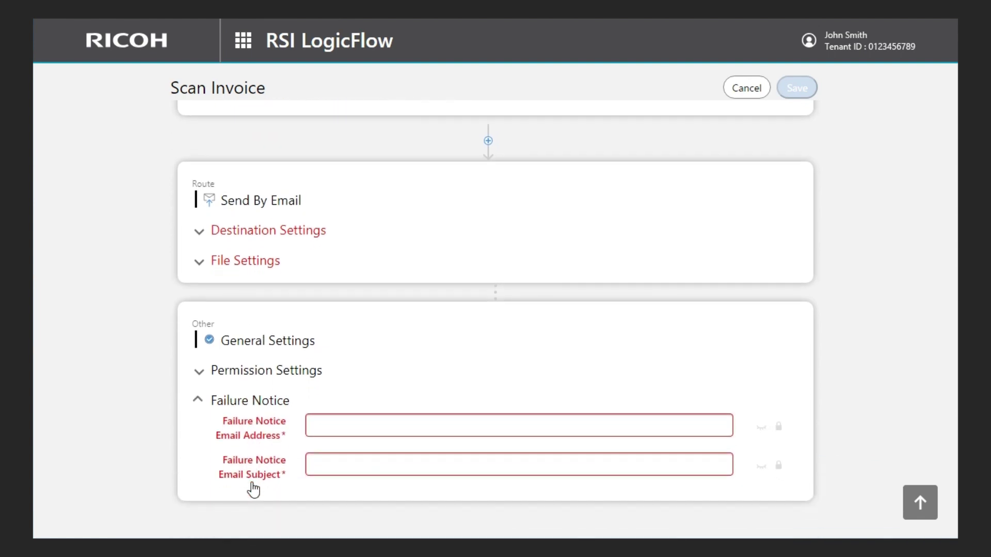
left_click(331, 429)
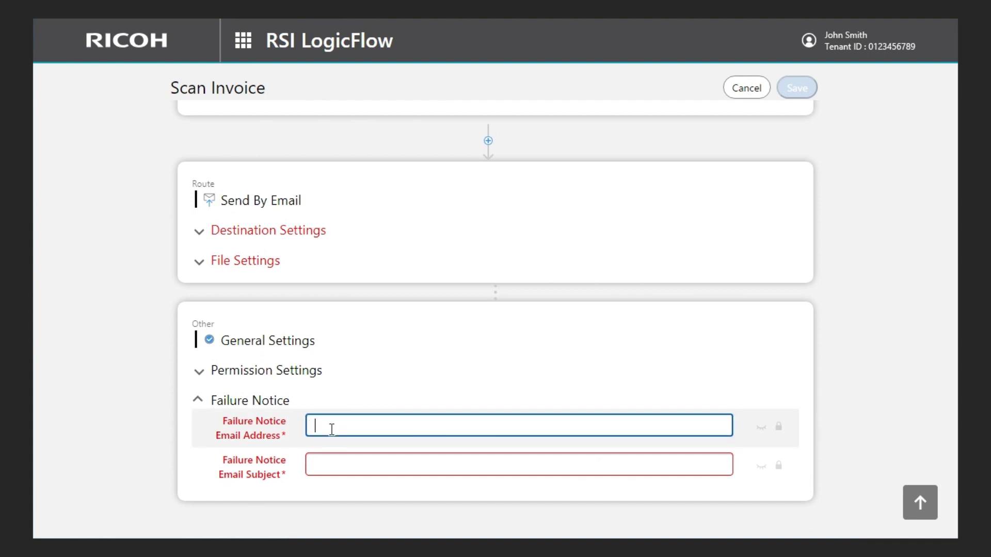
type("NAMEOFADMIN@YOURCO")
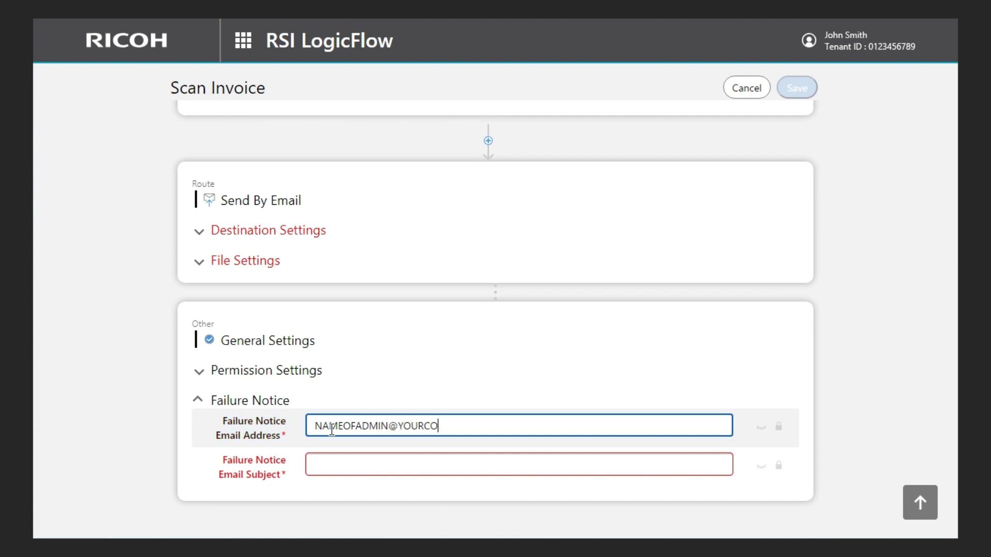
type("MPANY.xyz")
left_click(295, 438)
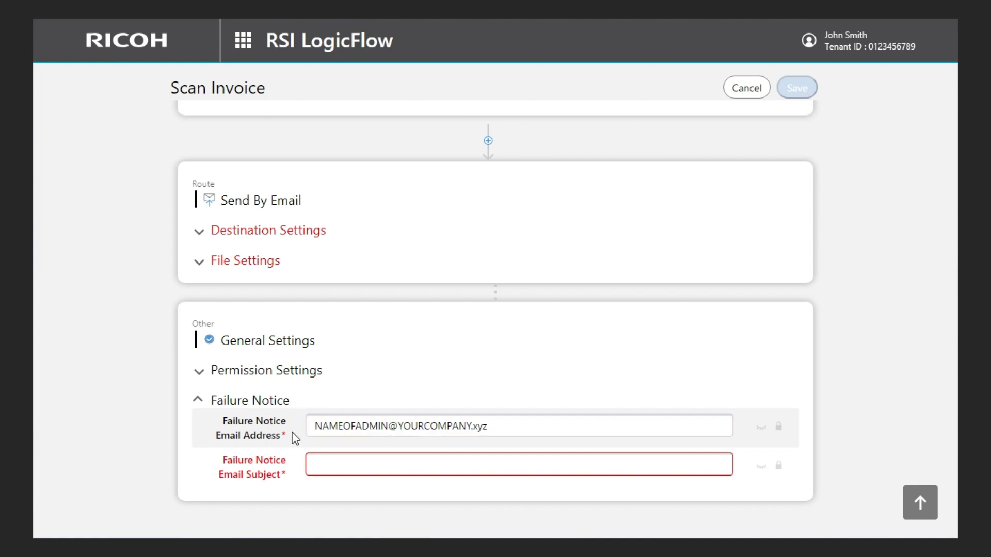
left_click(321, 461)
type("Invoice ")
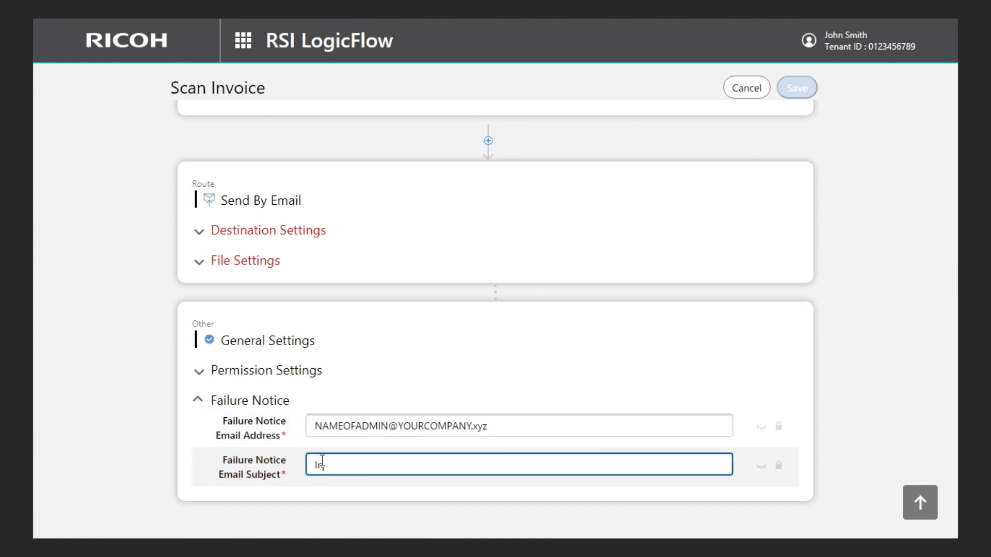
type("Scan - Error")
Step: Save the Scan Invoice flow from its LogicFlow configuration page
left_click(292, 469)
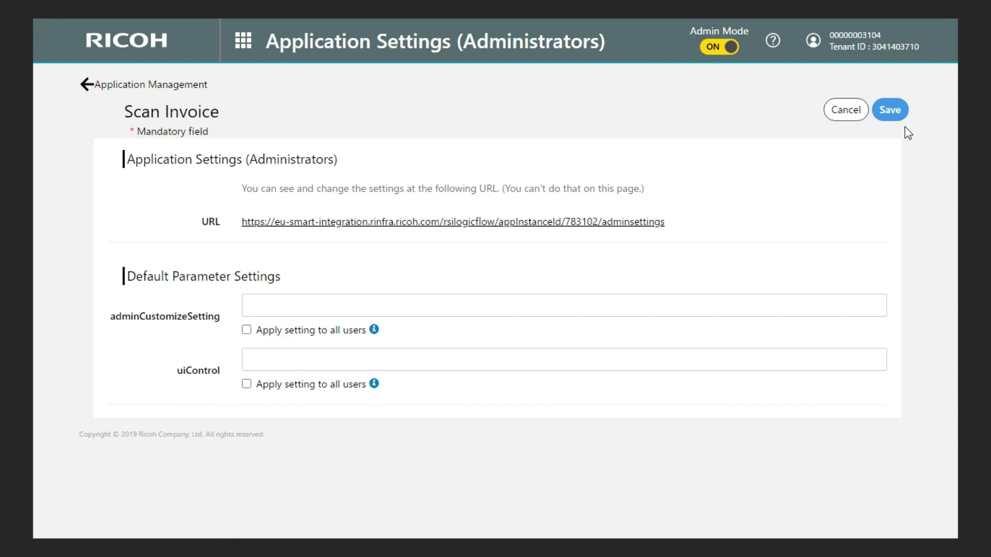
left_click(467, 226)
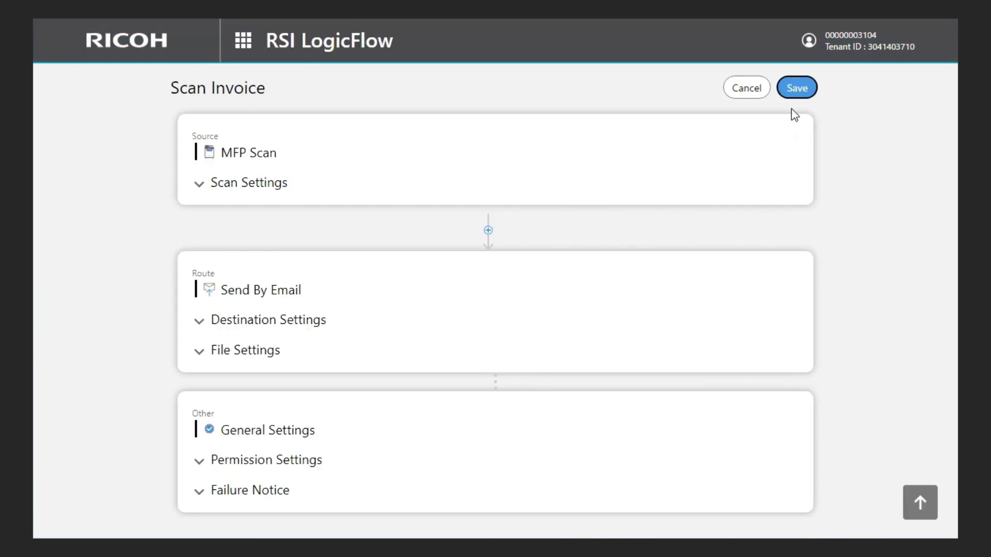
left_click(799, 94)
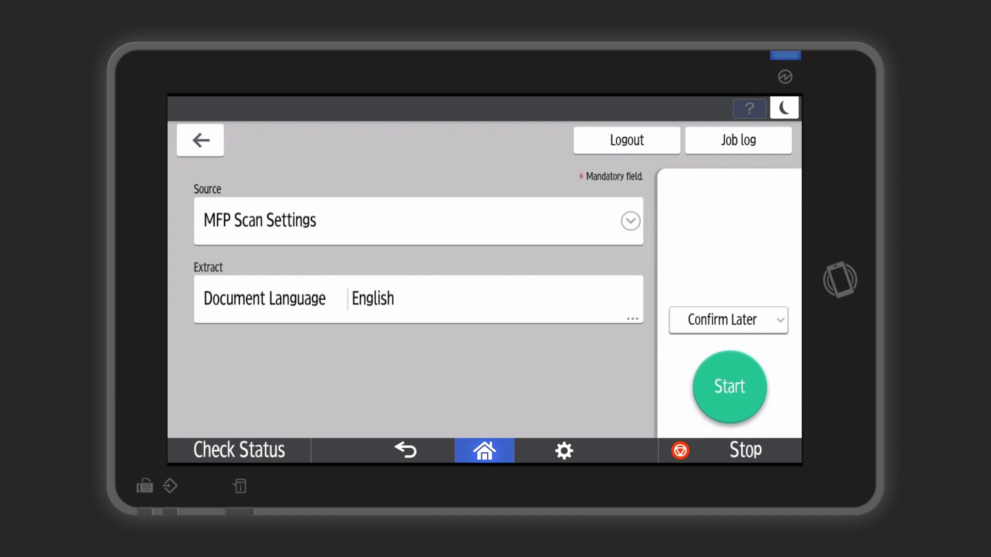
left_click(732, 322)
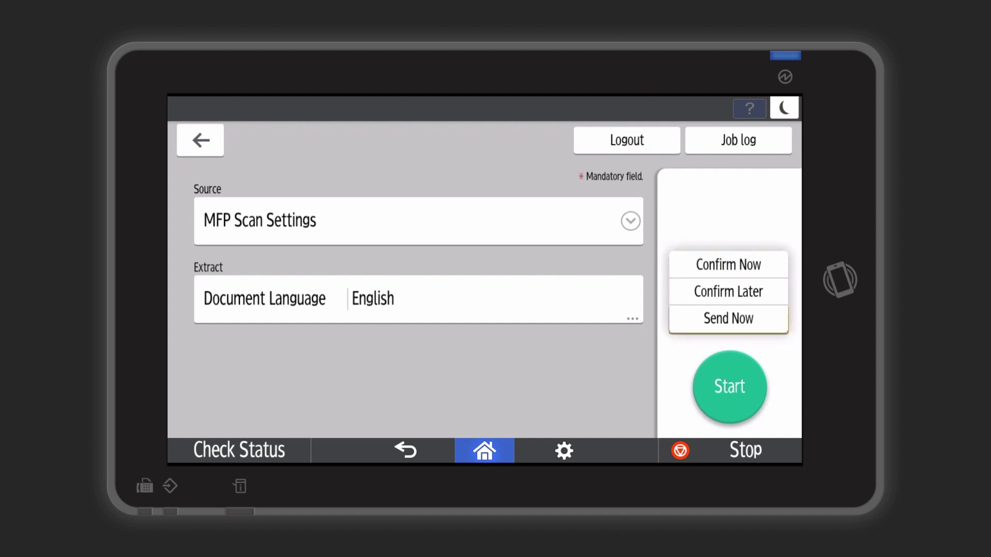
left_click(728, 264)
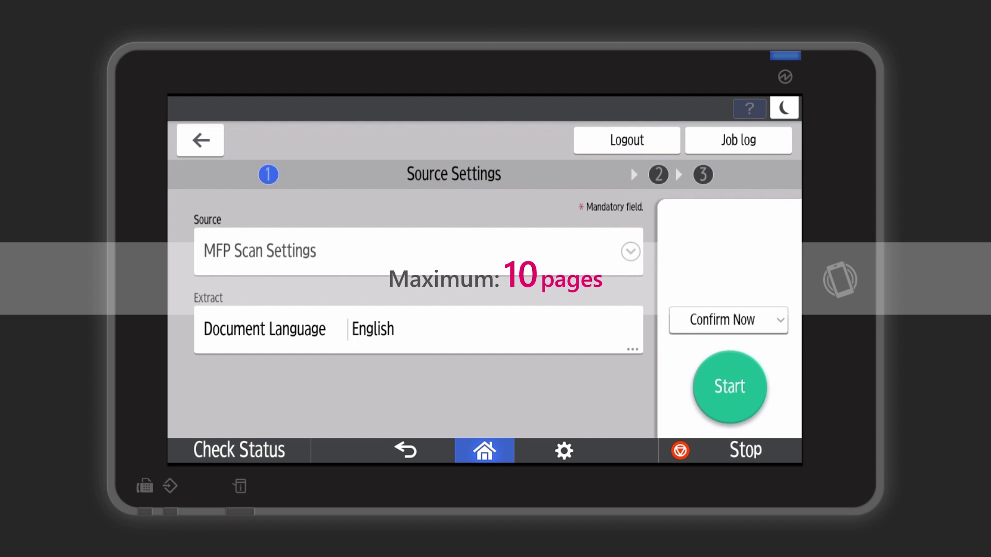
left_click(733, 325)
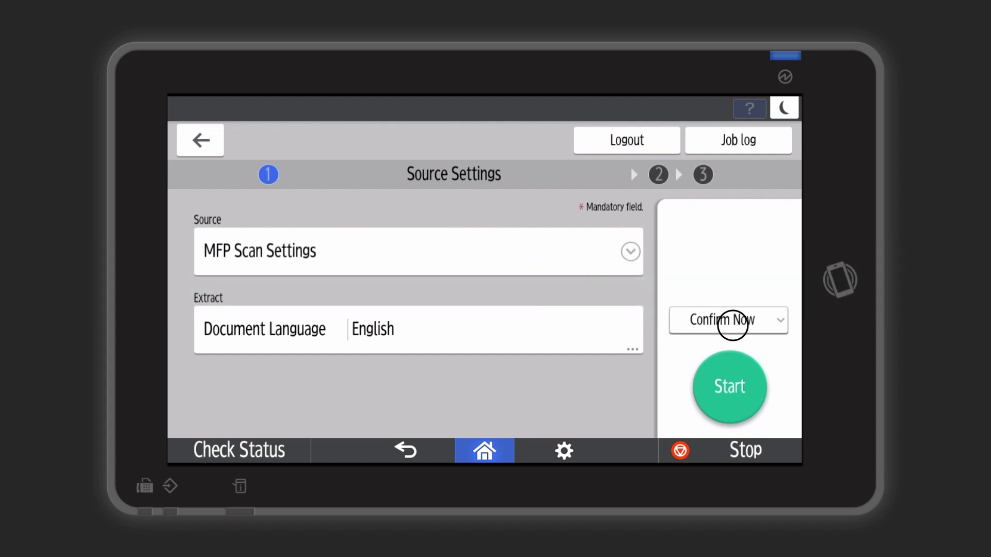
left_click(728, 292)
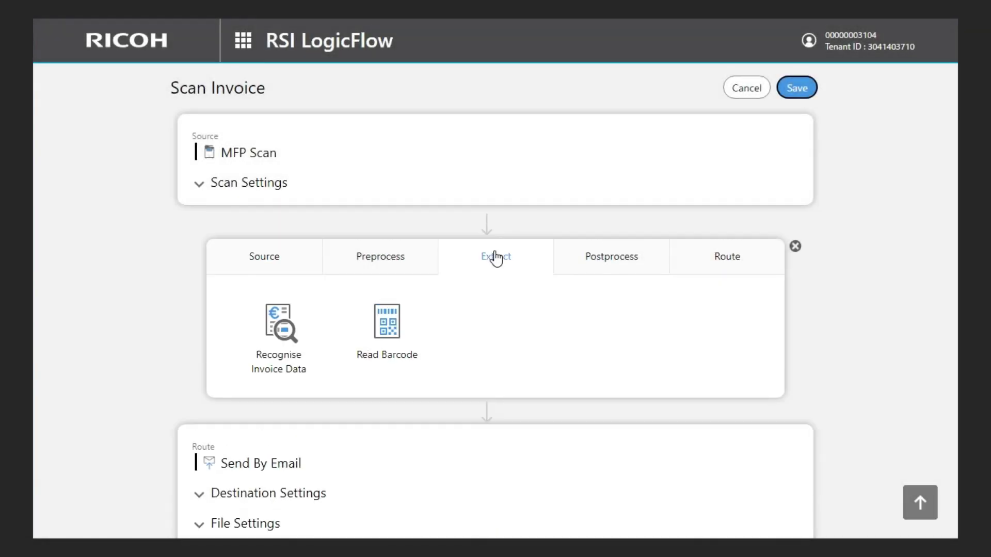
Step: Add the Recognise Invoice Data step and expand its Validation Settings
left_click(284, 328)
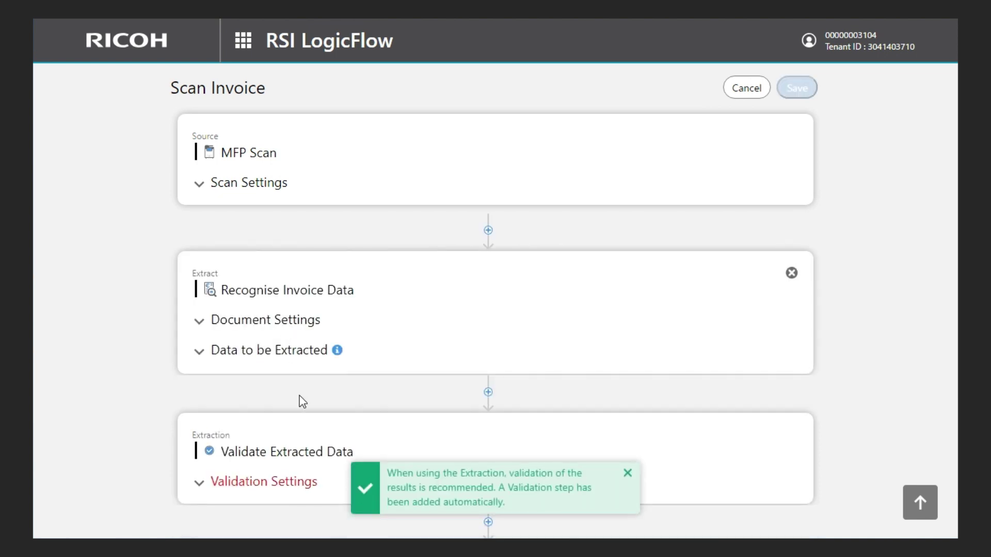
scroll(299, 400, "down", 3)
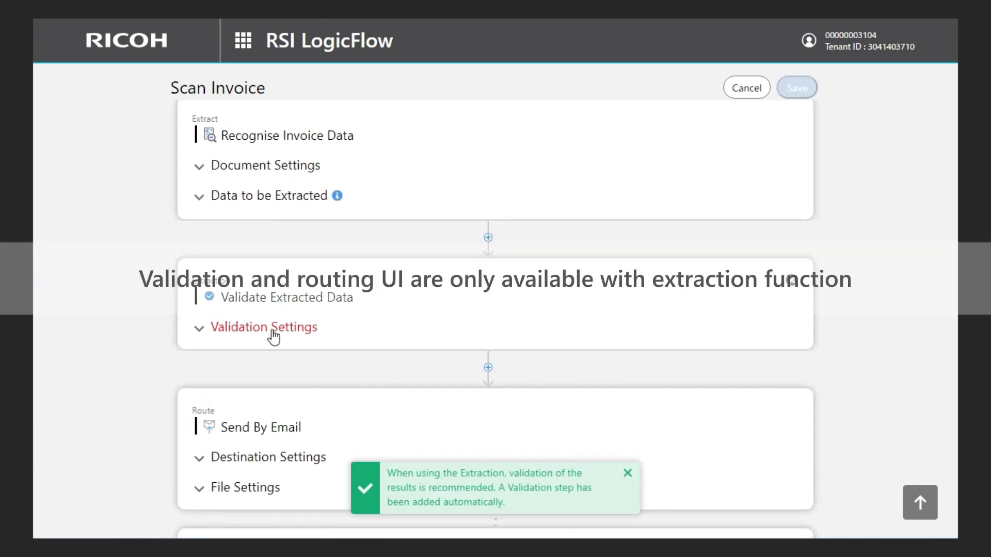
left_click(273, 330)
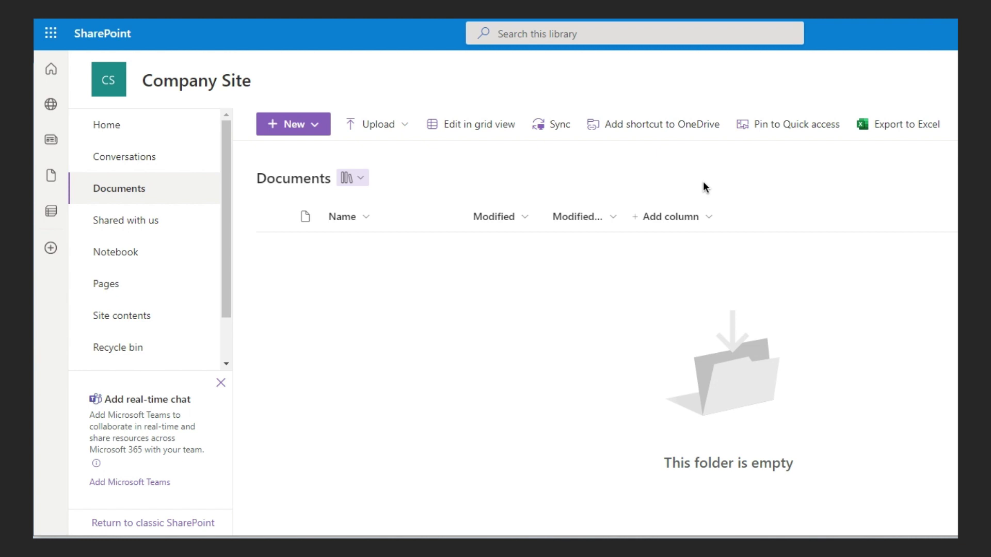
Step: Show the column type options for adding a new column to the Documents library
left_click(685, 216)
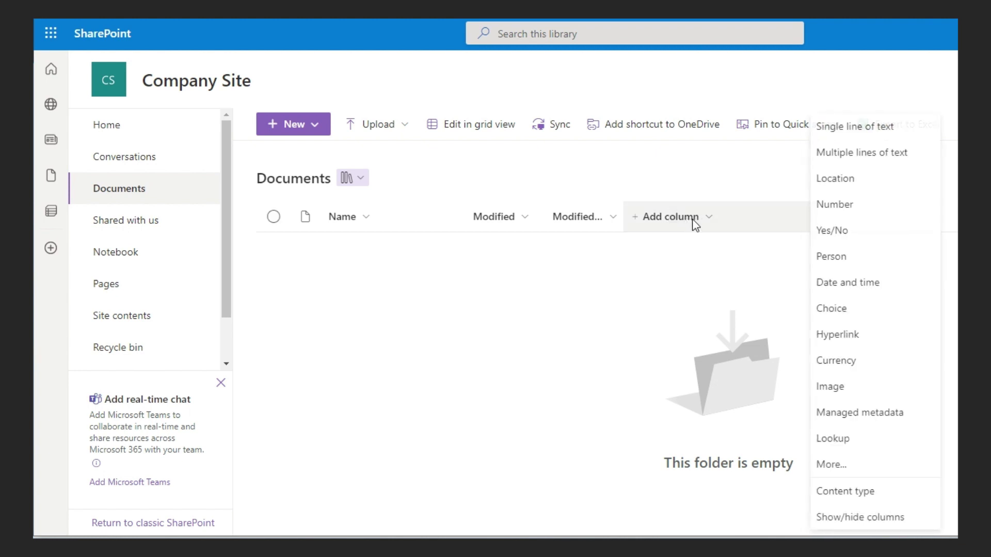